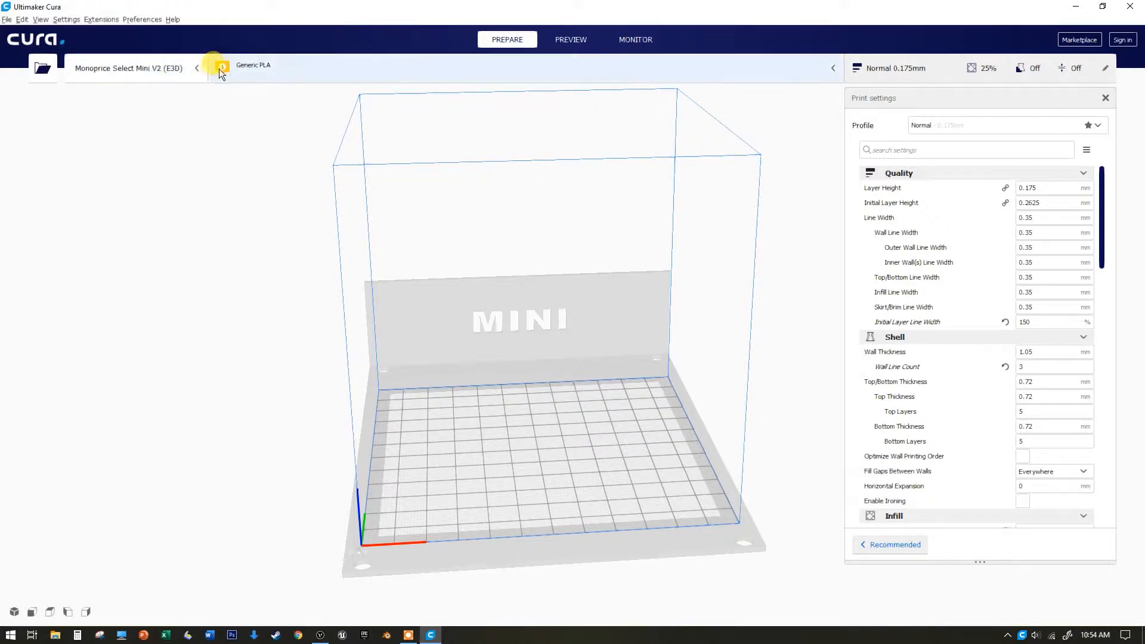
Review the available printer presets and the material options for the current printer
click(201, 68)
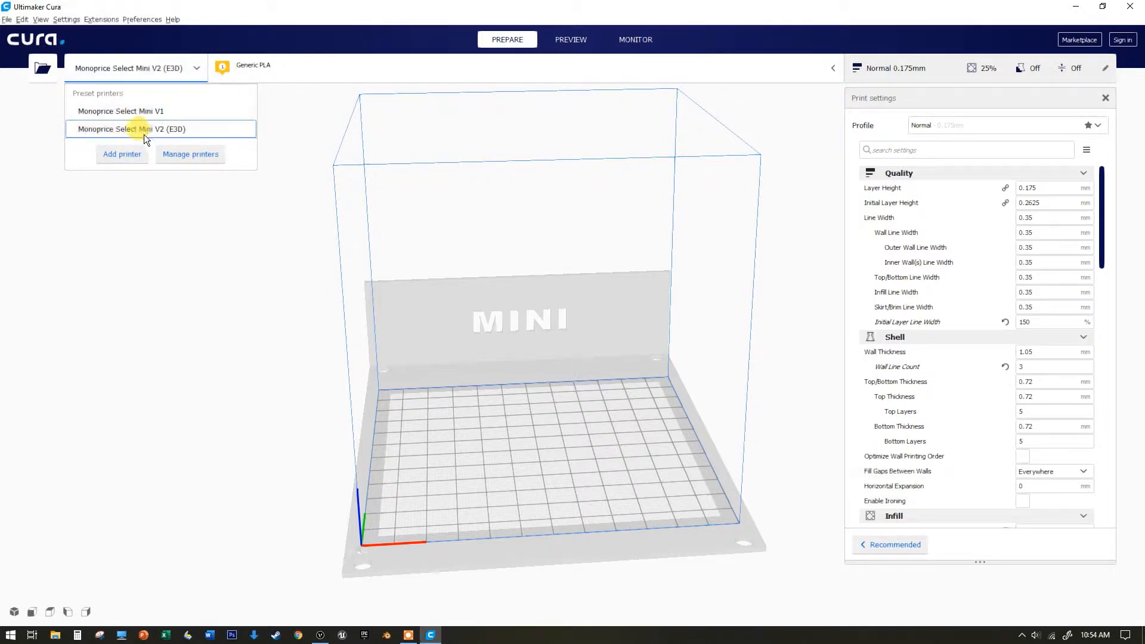
click(322, 71)
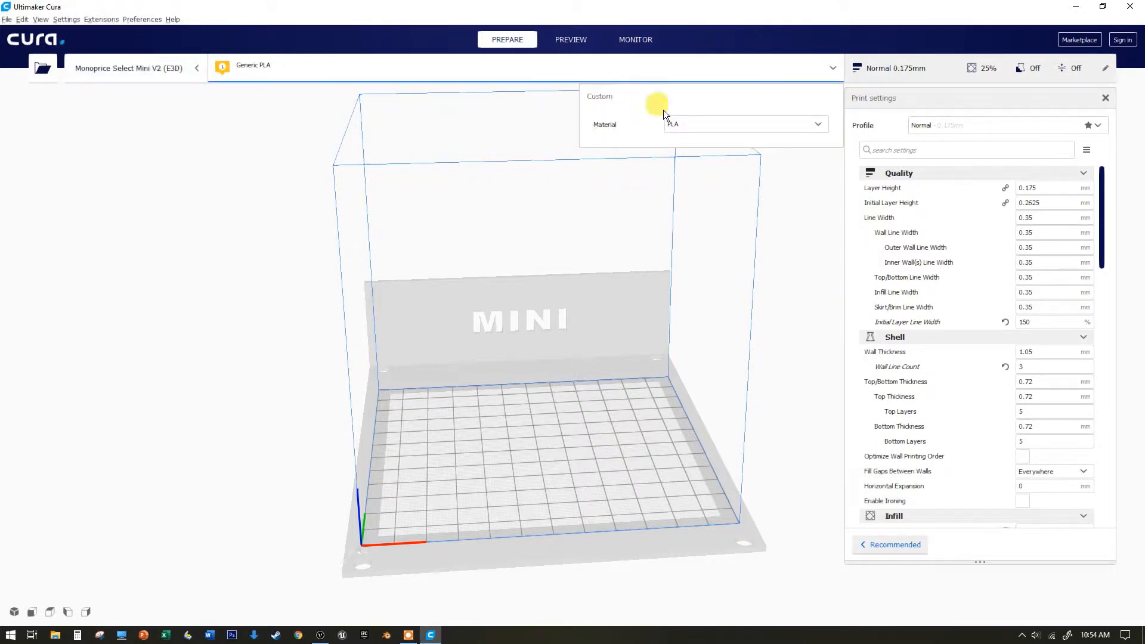
click(764, 124)
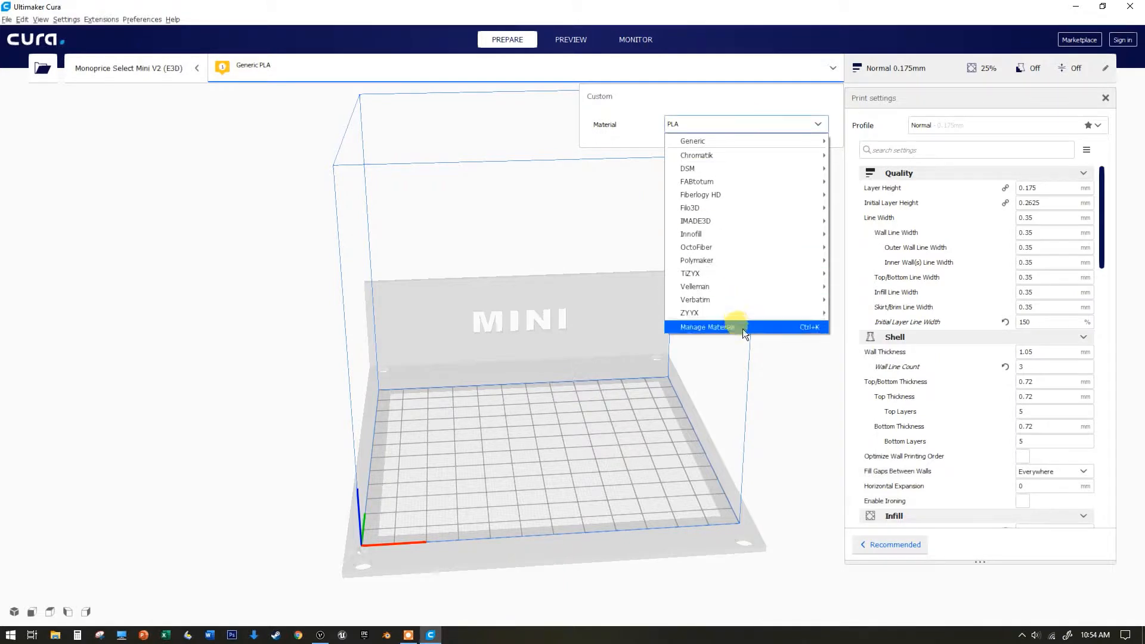
click(718, 128)
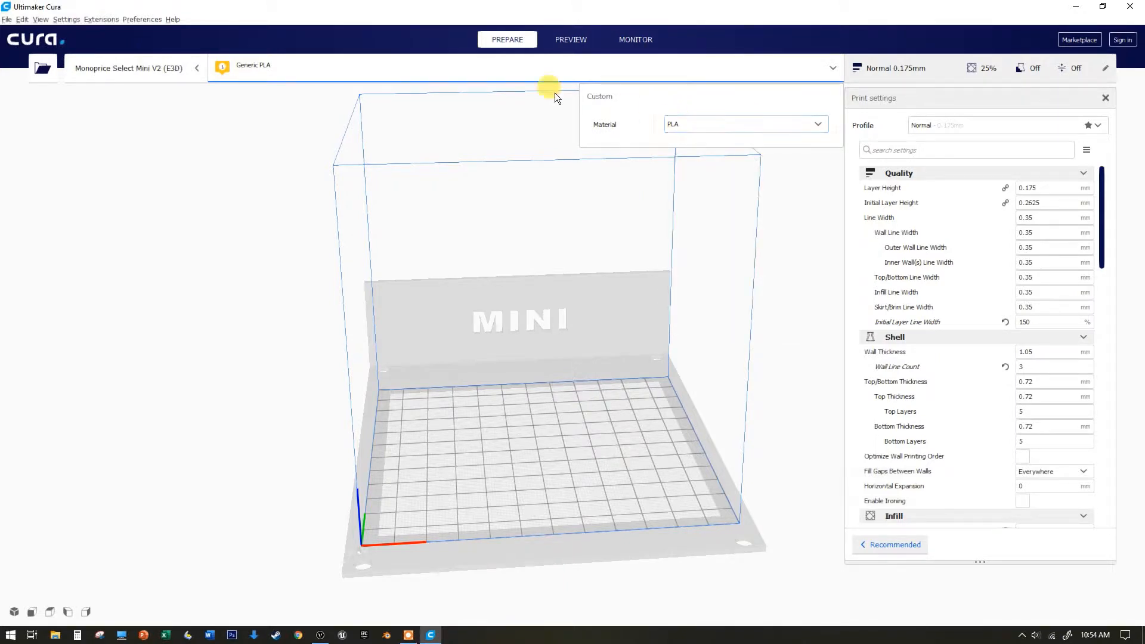
click(834, 67)
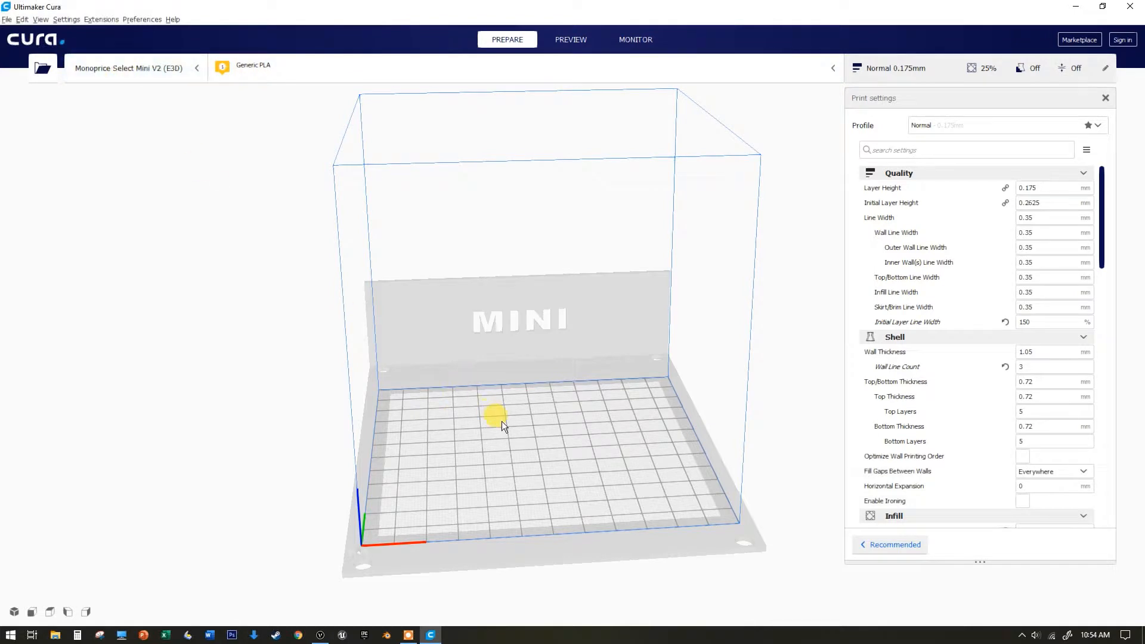
mouse_move(514, 378)
right_down()
mouse_move(562, 378)
mouse_move(420, 344)
mouse_move(448, 366)
mouse_move(526, 344)
mouse_move(515, 396)
right_up()
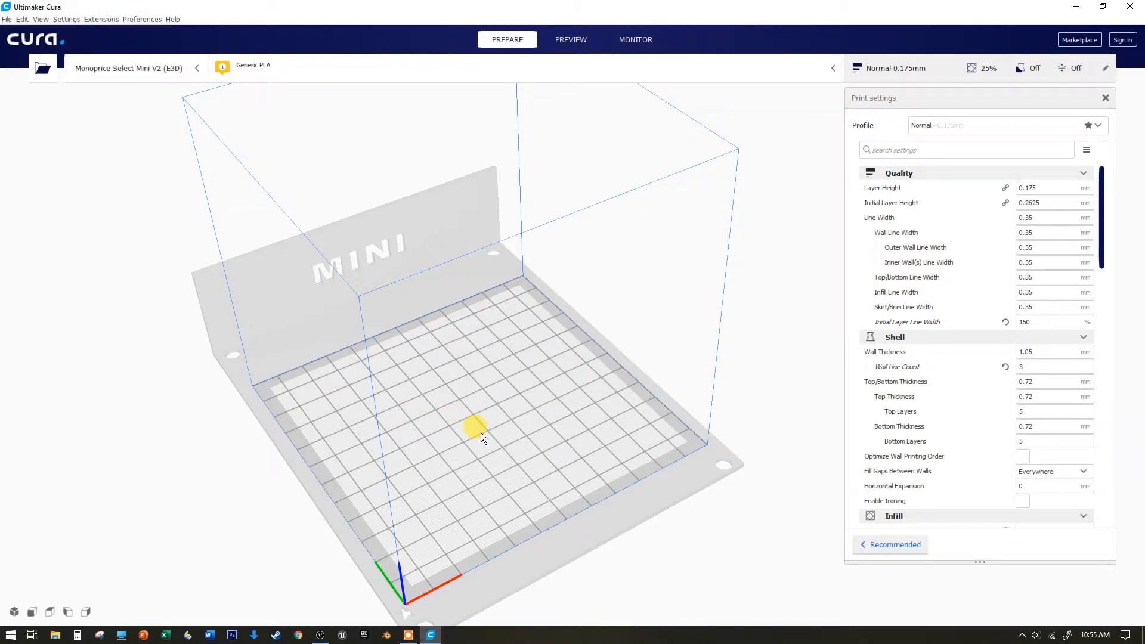
middle_drag(481, 433, 412, 418)
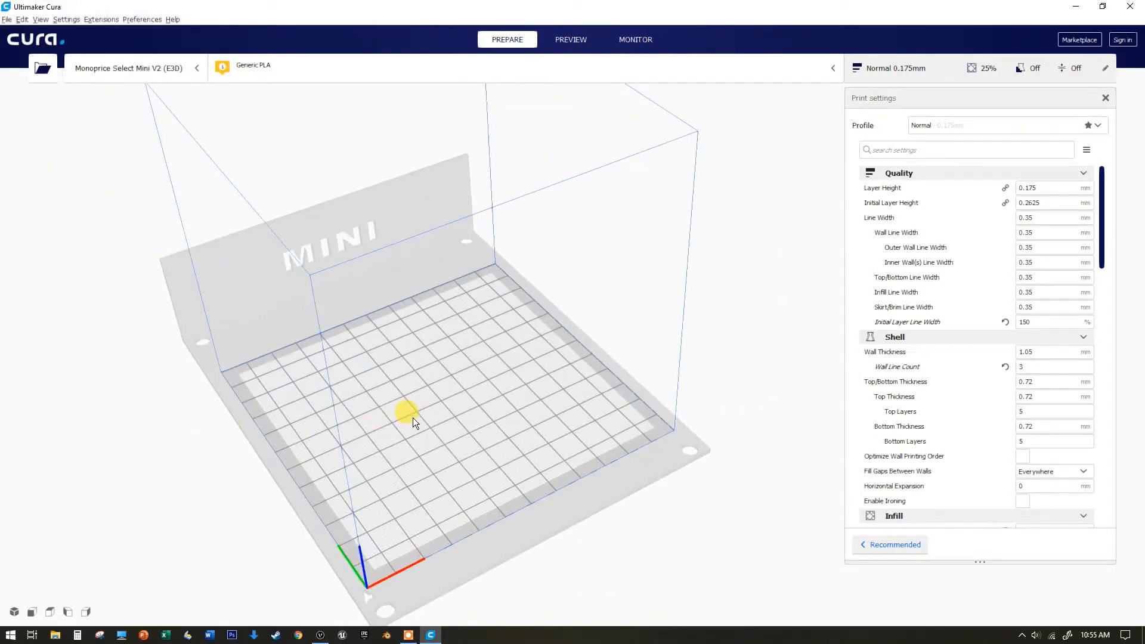
right_drag(413, 418, 347, 391)
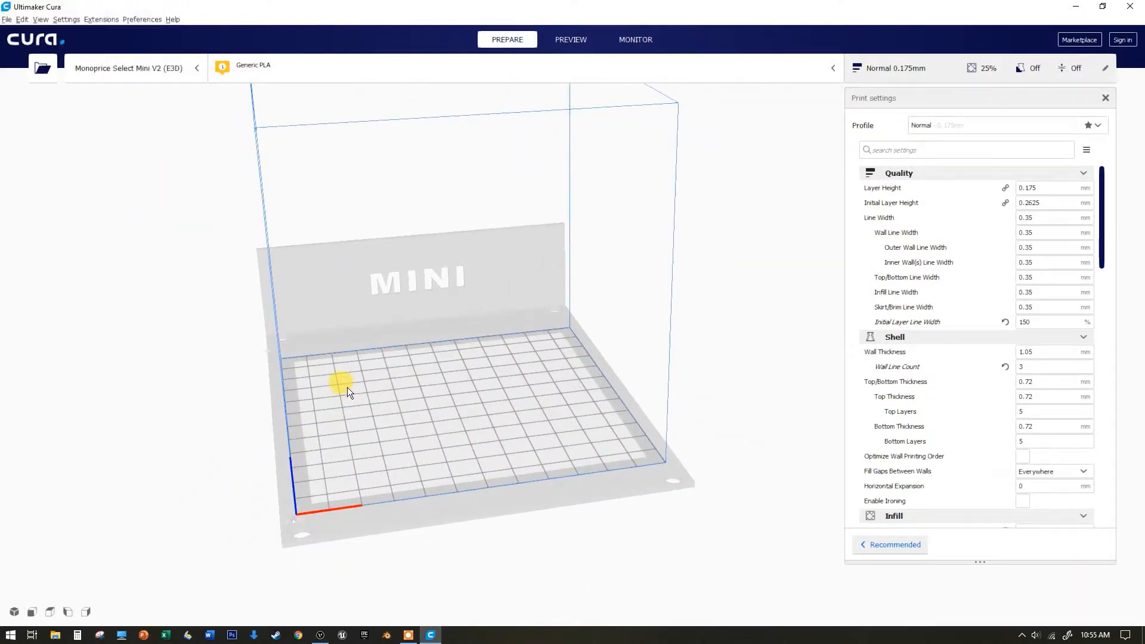
right_drag(459, 407, 331, 424)
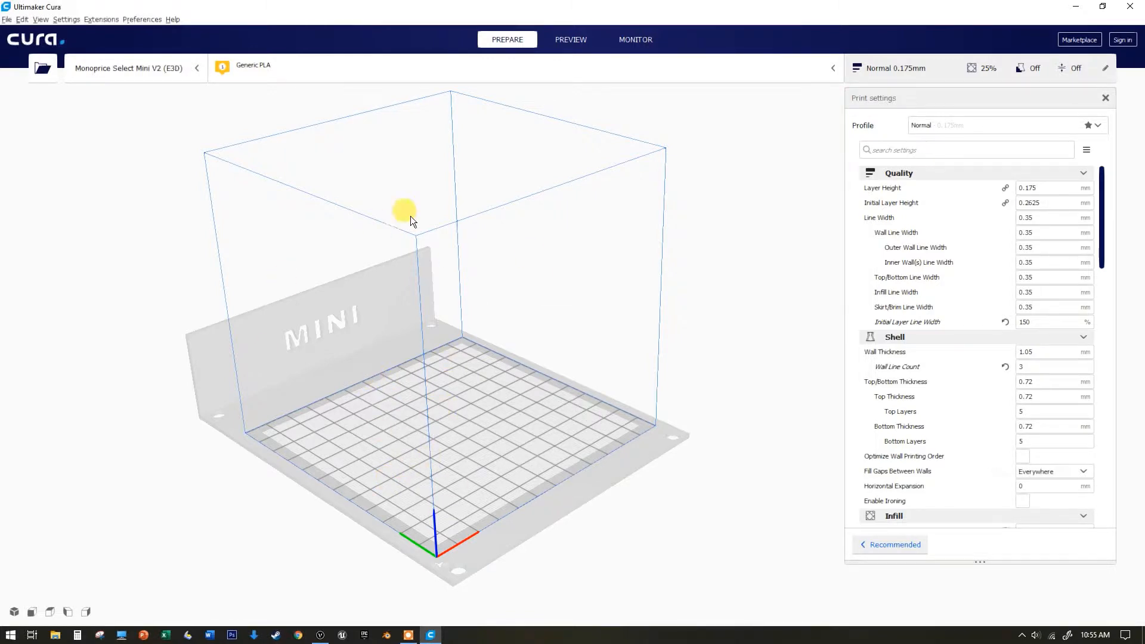
Open the TablesTut.stl model file from the Desktop onto the build plate
click(40, 69)
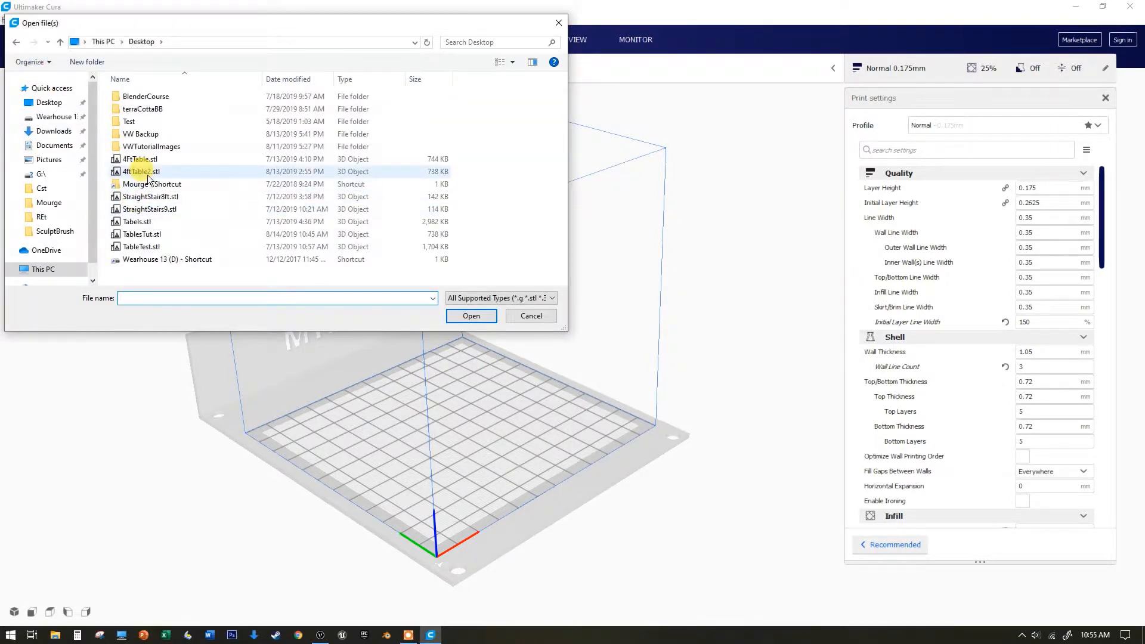
click(144, 234)
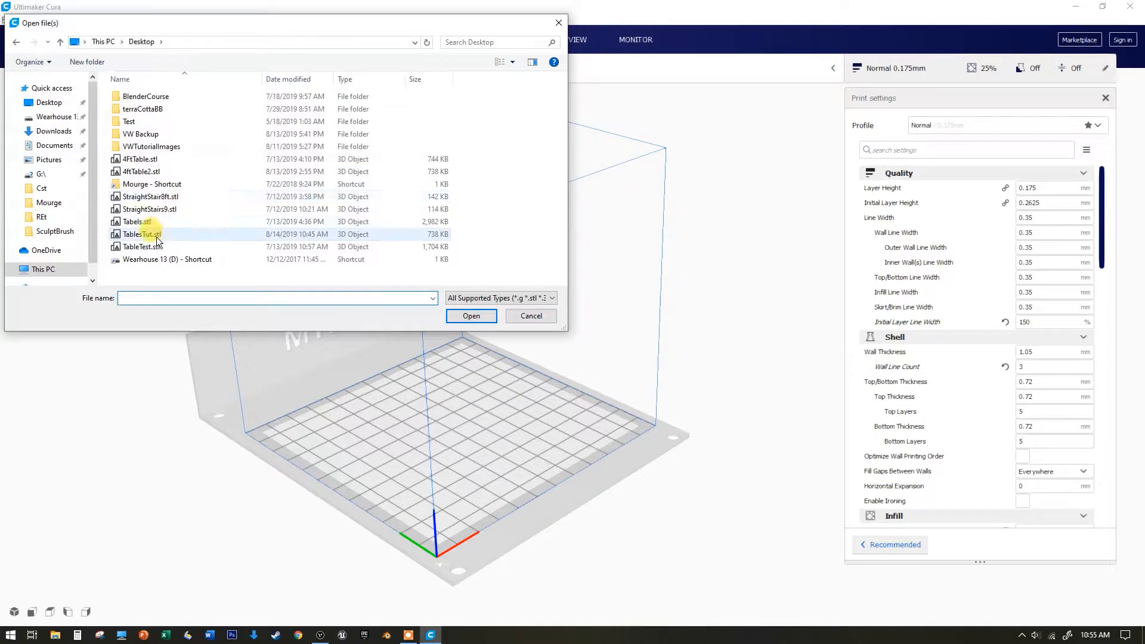
click(474, 316)
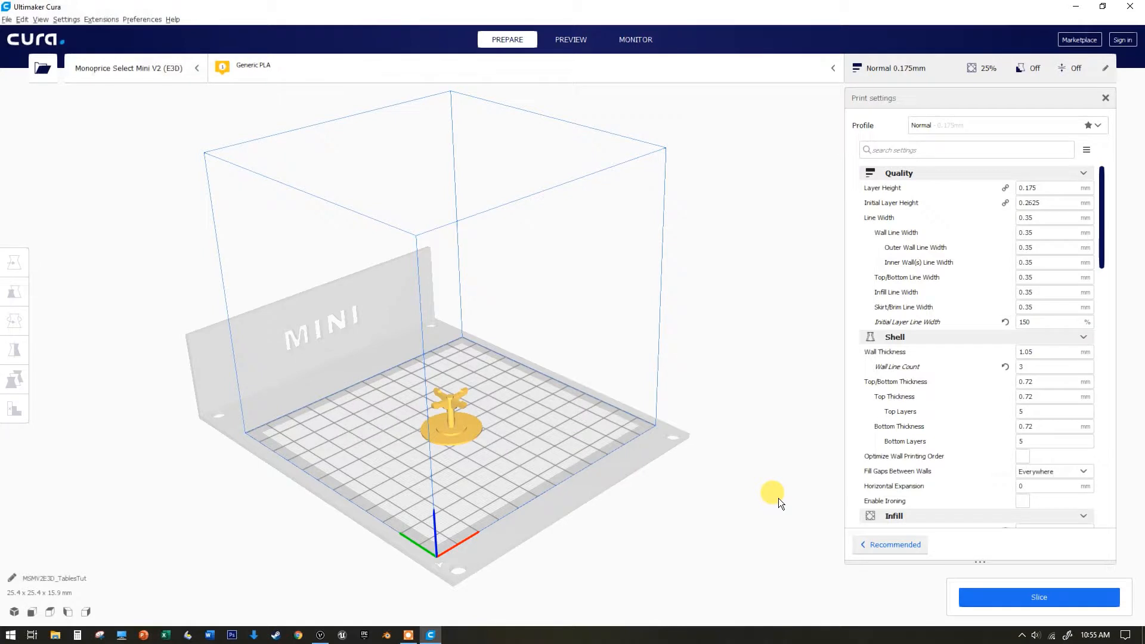
Zoom and orbit the view to inspect the loaded table model on the build plate
scroll(461, 435, up, 1)
scroll(461, 435, up, 1)
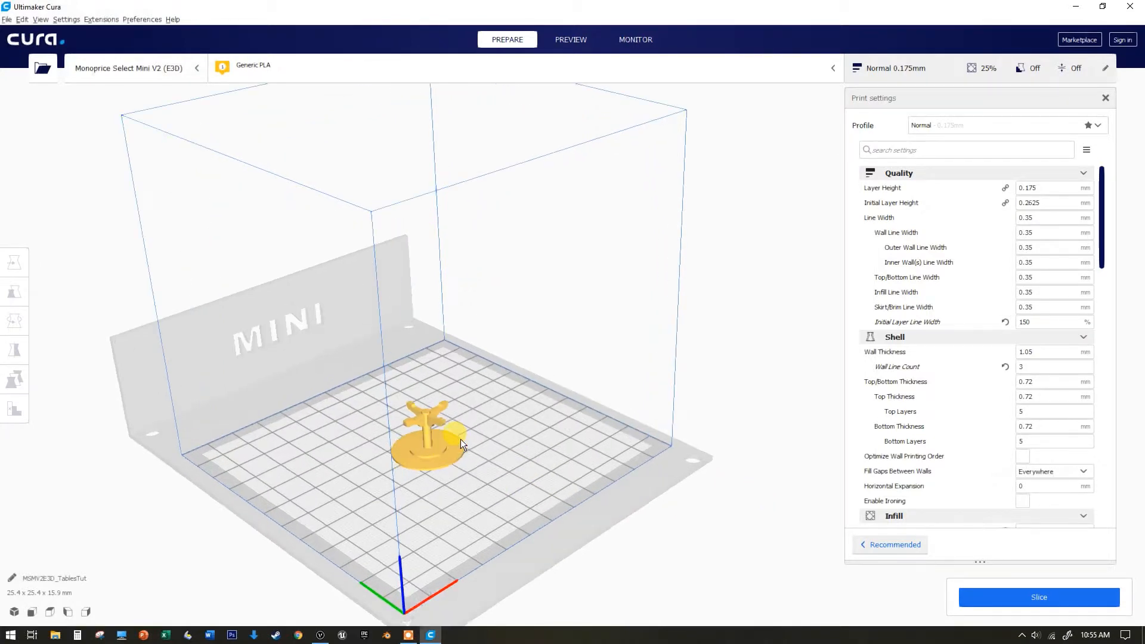
scroll(460, 438, up, 2)
scroll(430, 453, down, 2)
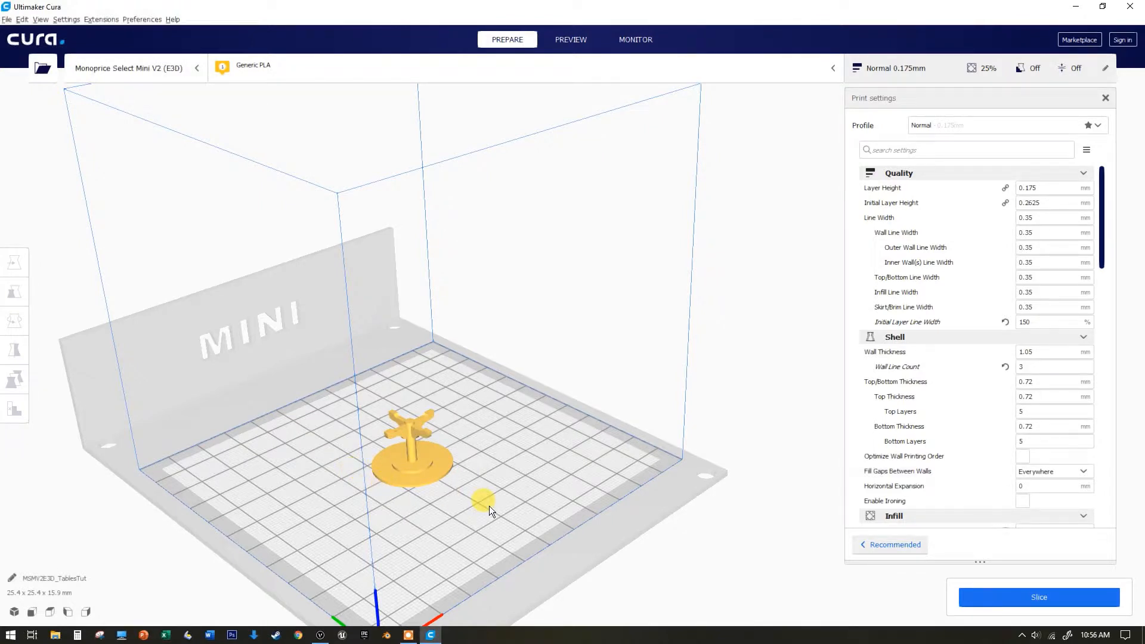
middle_drag(472, 474, 497, 412)
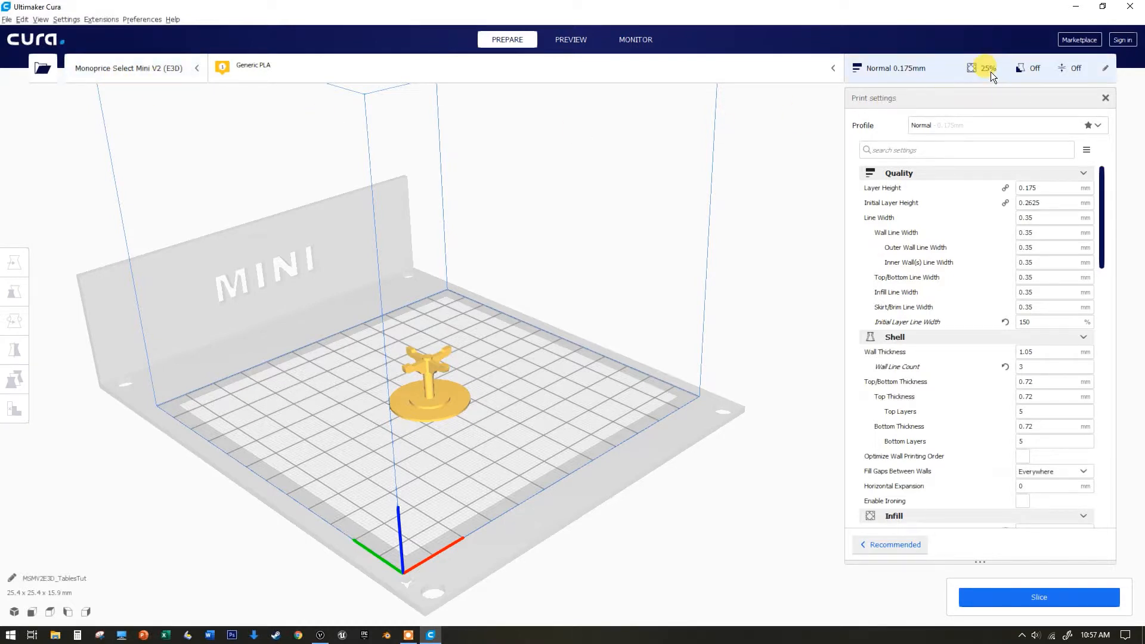
Scroll through the custom print settings to review infill, material, speed, travel, cooling and adhesion options
scroll(960, 362, down, 10)
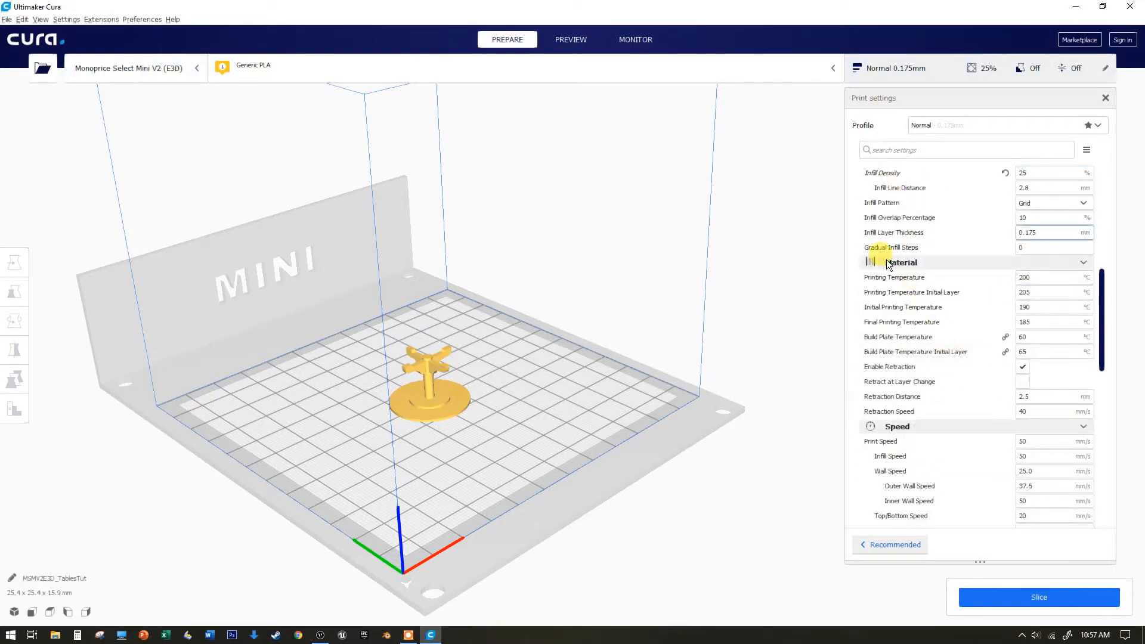
scroll(885, 294, up, 3)
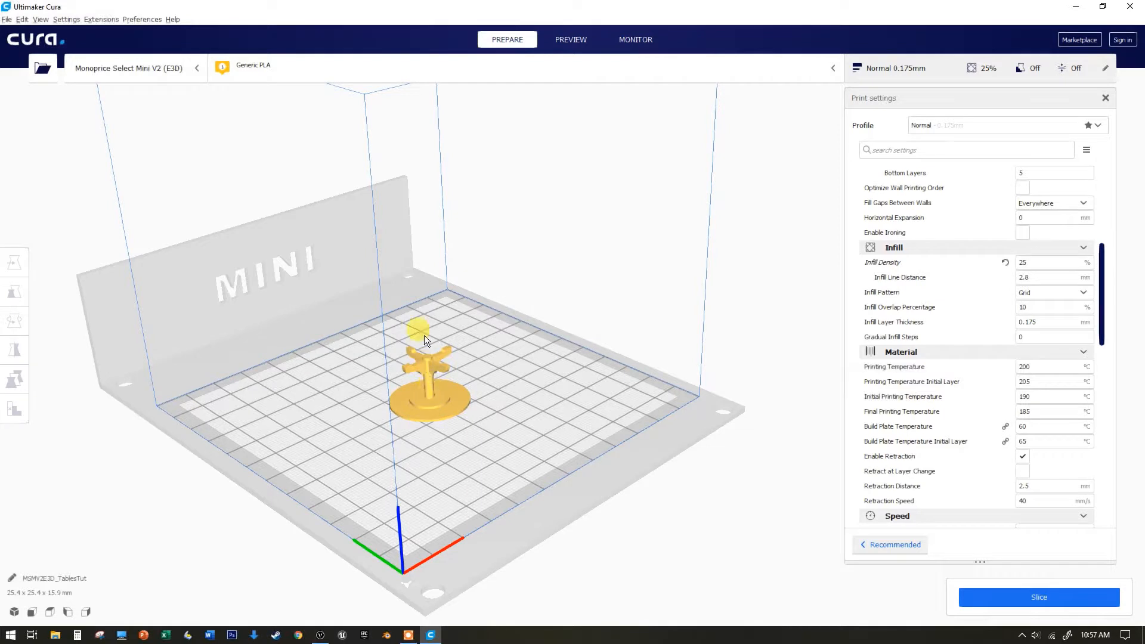
scroll(433, 394, up, 5)
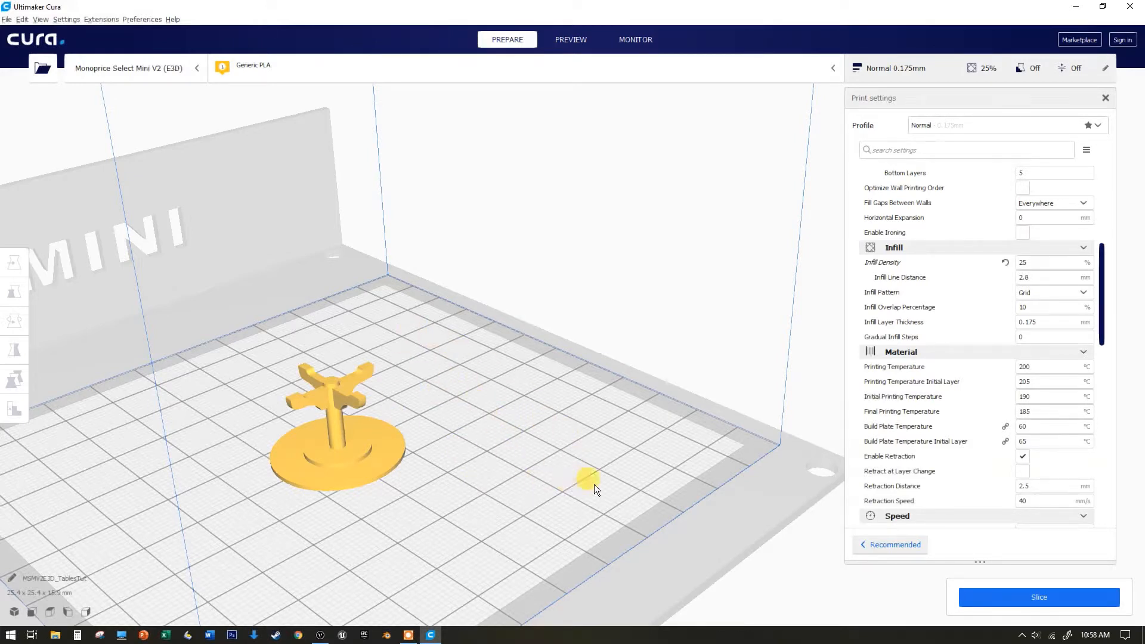
click(1031, 264)
click(1025, 278)
scroll(911, 362, down, 2)
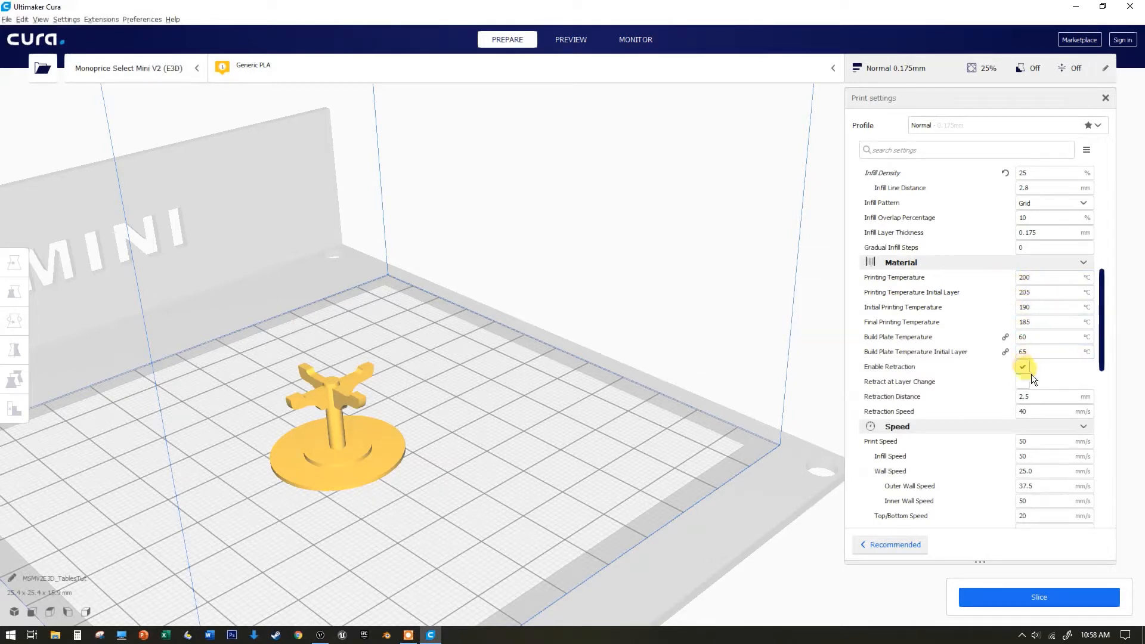
scroll(974, 470, down, 6)
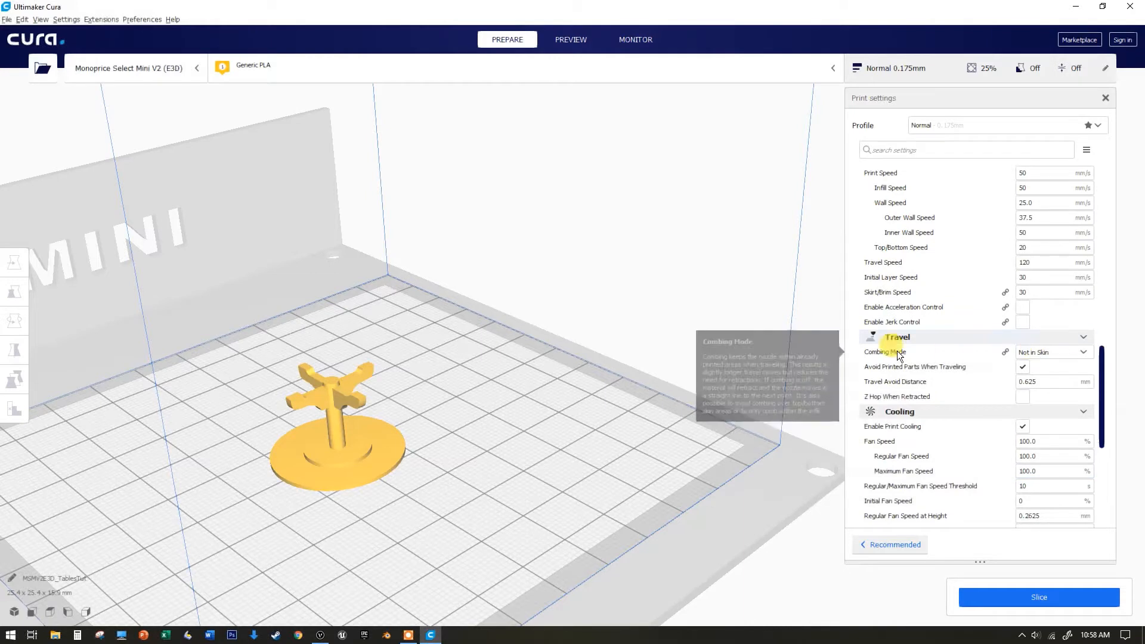
scroll(941, 443, down, 3)
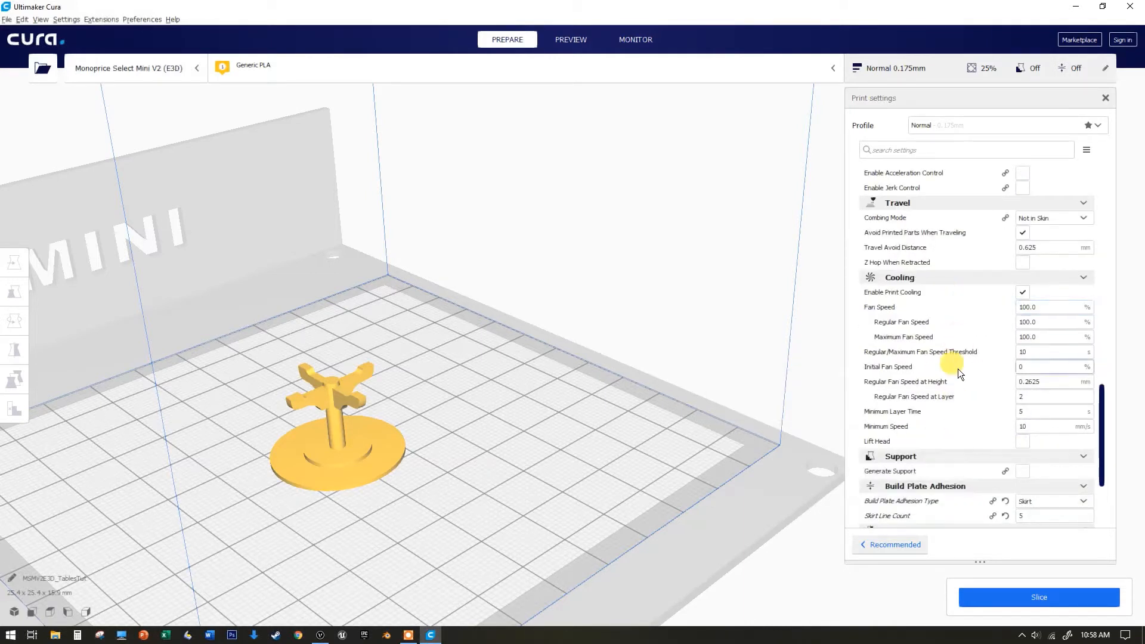
scroll(955, 375, down, 3)
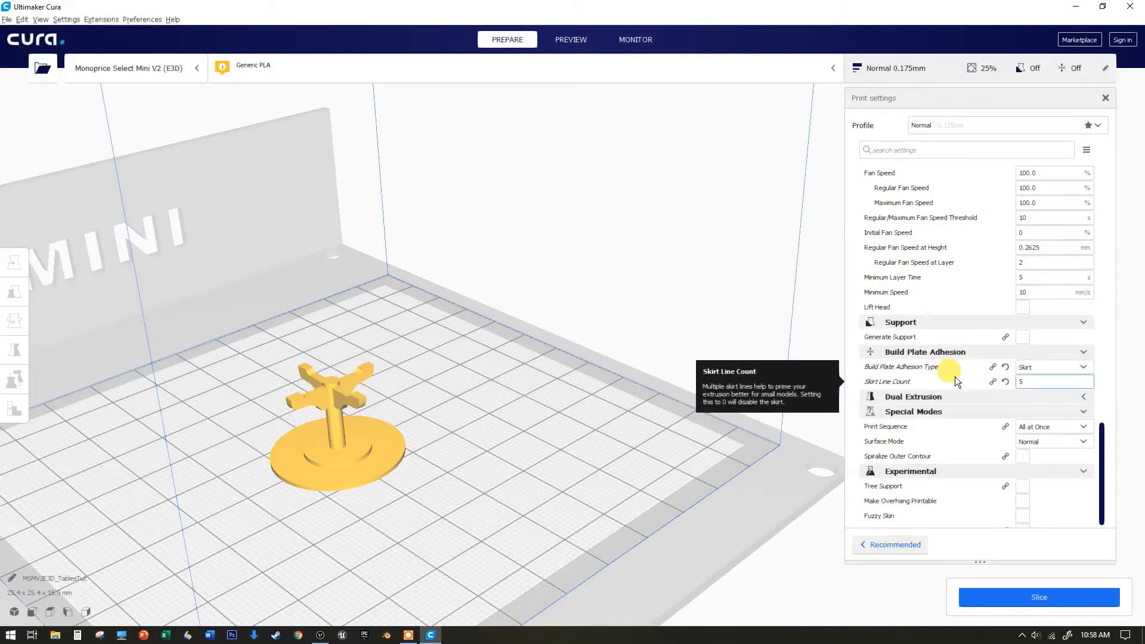
scroll(917, 339, up, 13)
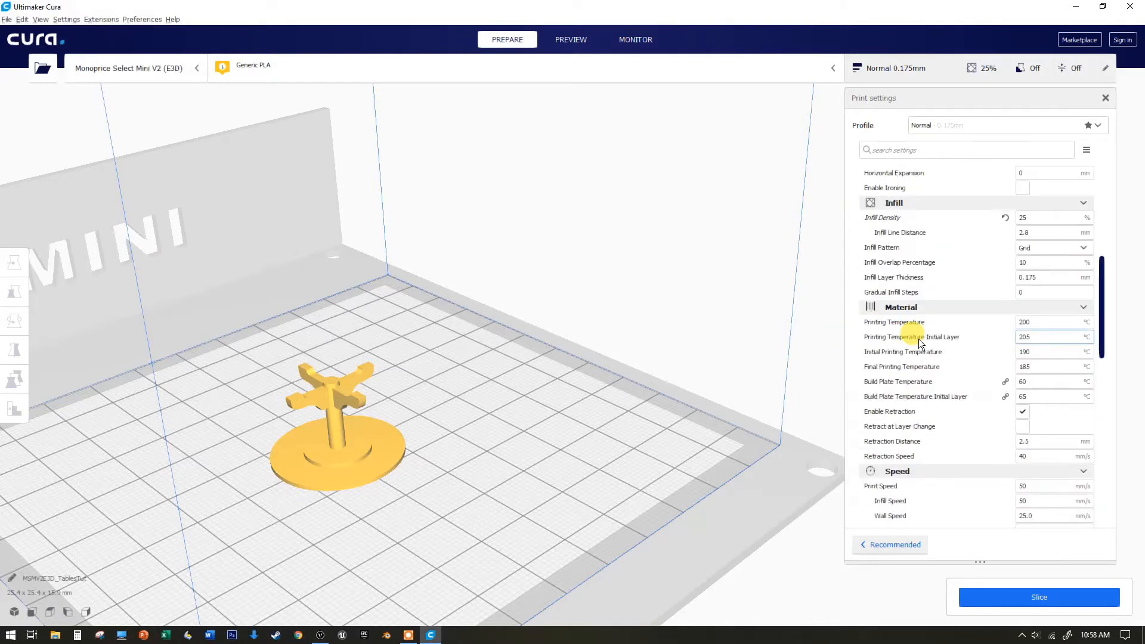
scroll(919, 339, up, 7)
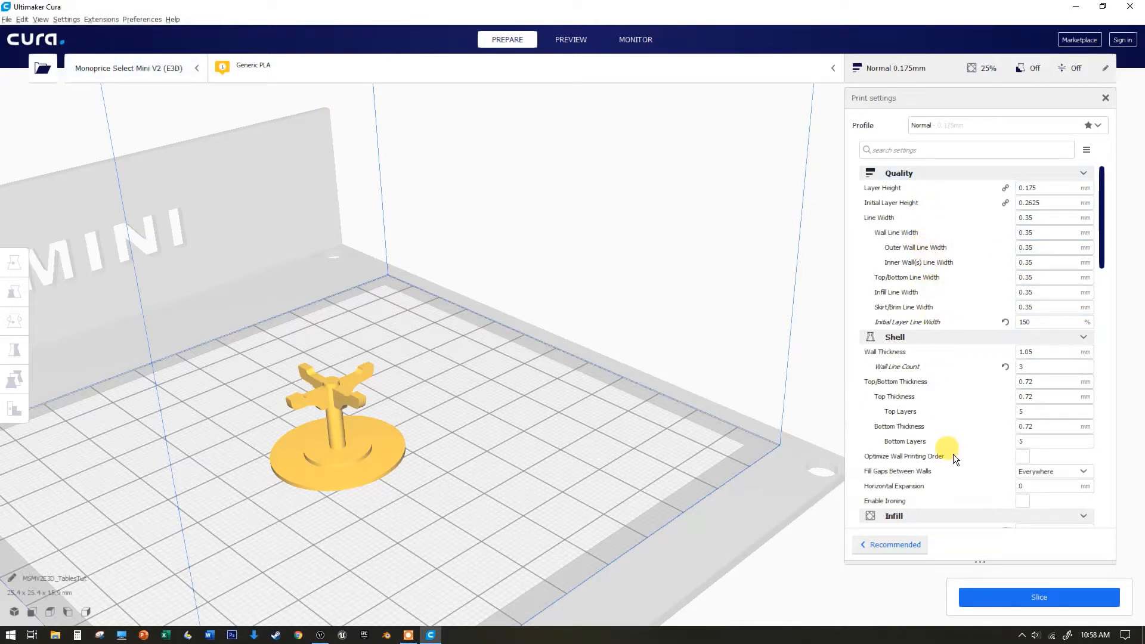
Slice the model and open the layer preview
mouse_move(954, 458)
click(1000, 600)
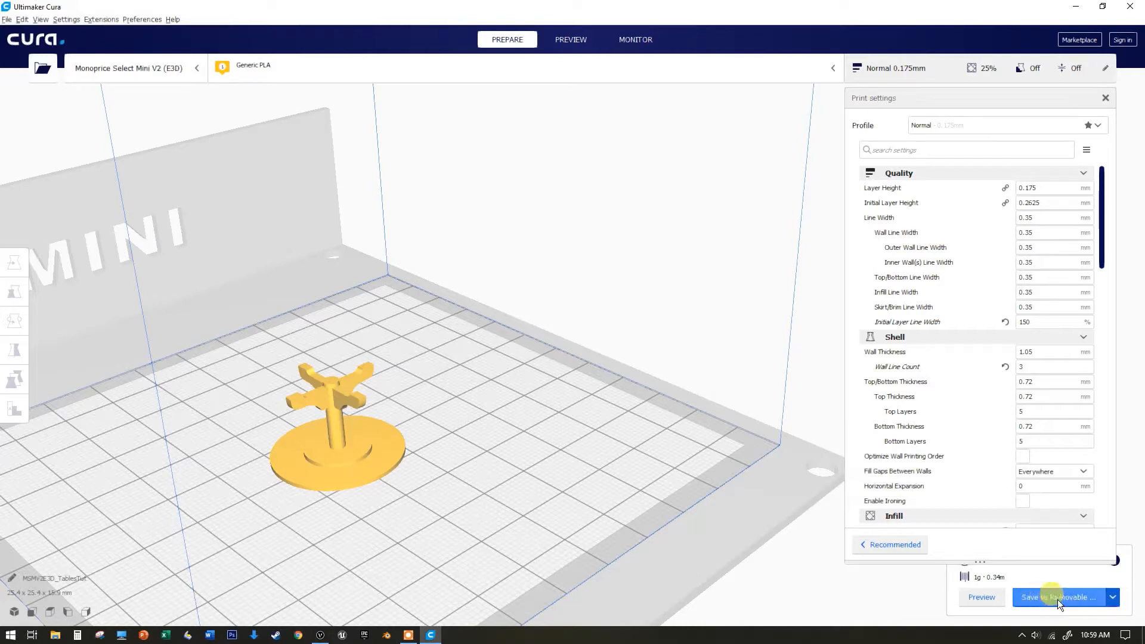
click(980, 597)
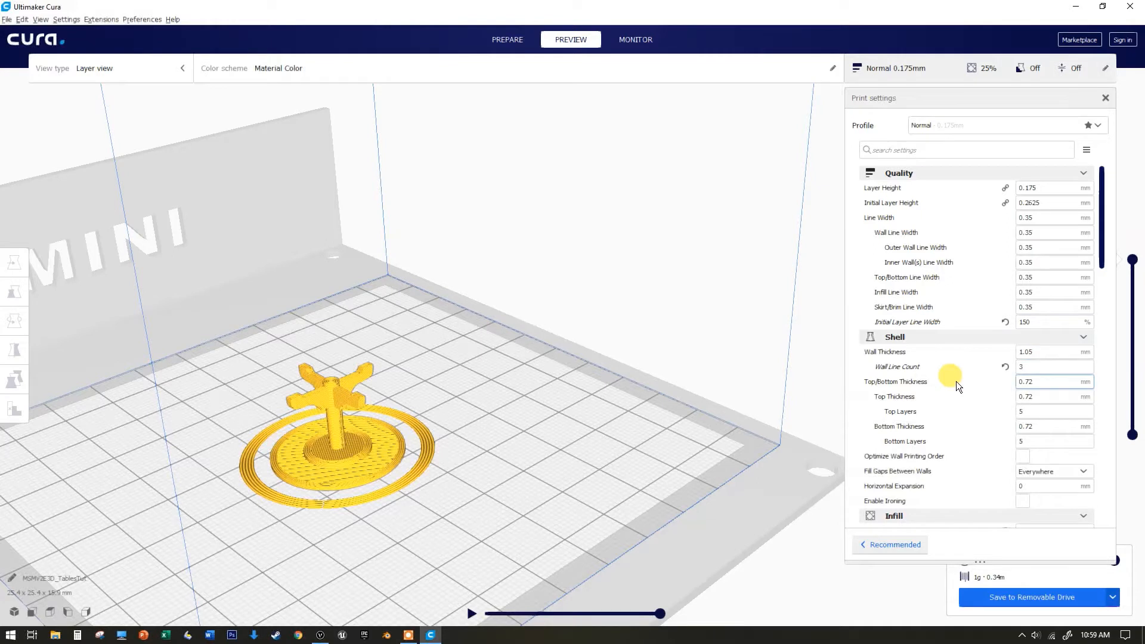
Change the build plate adhesion type to Brim and slice the model again
scroll(957, 381, down, 3)
scroll(956, 381, down, 10)
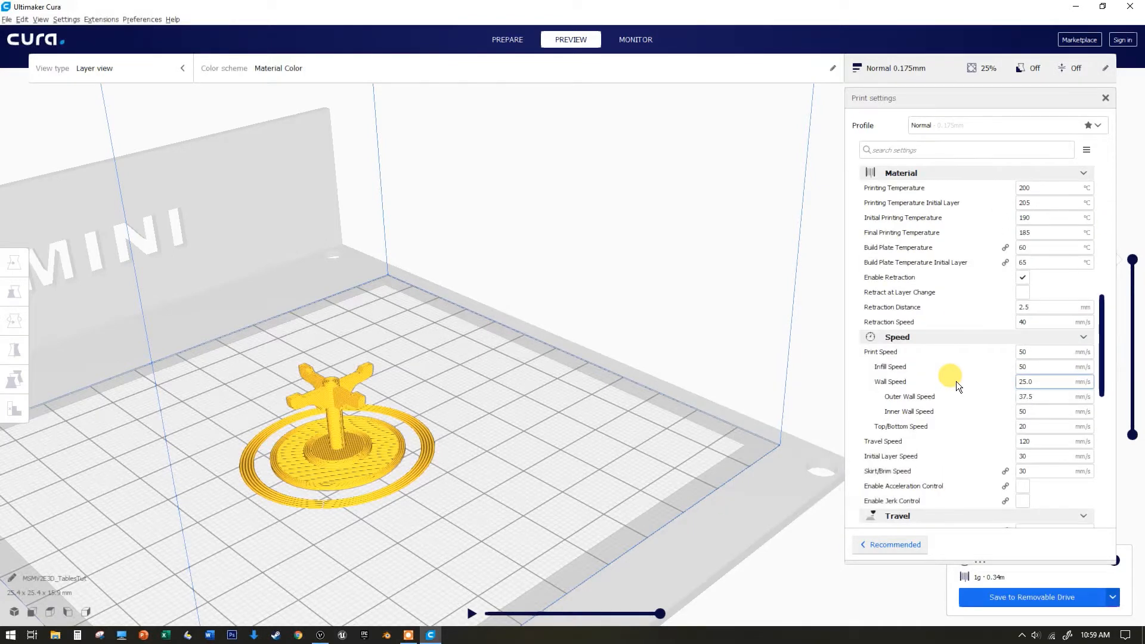
scroll(959, 389, down, 3)
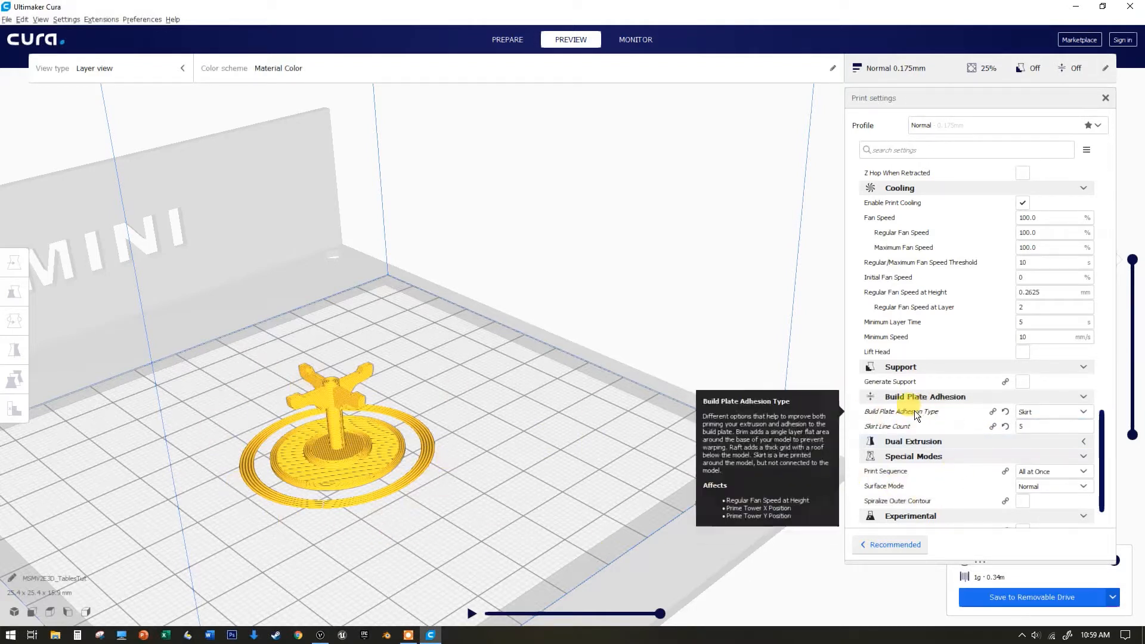
click(1034, 415)
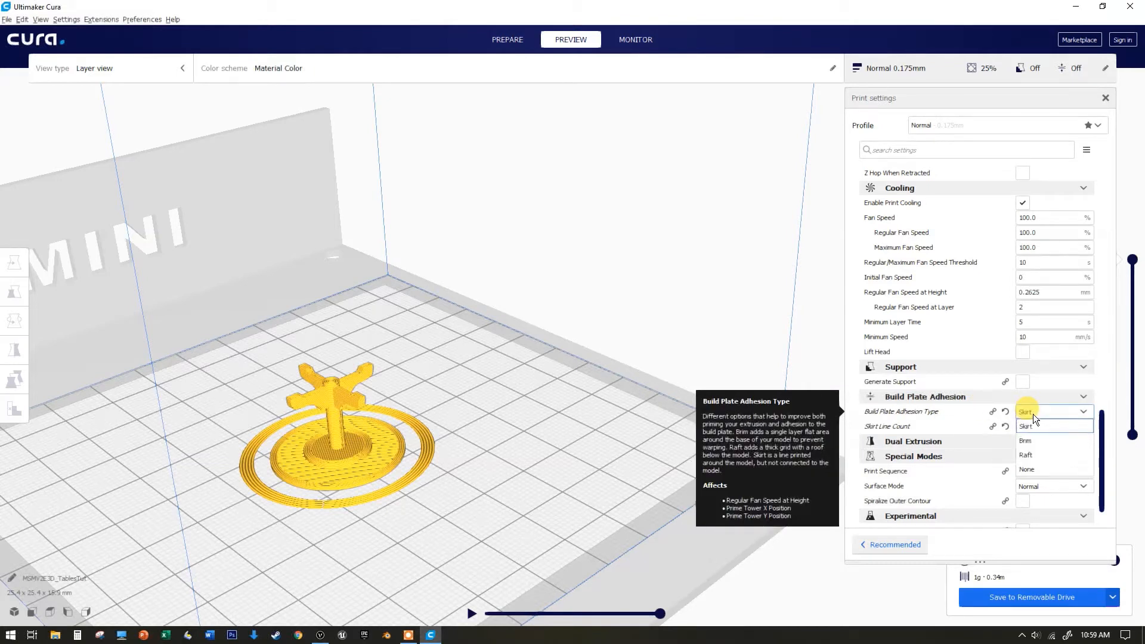
click(1042, 428)
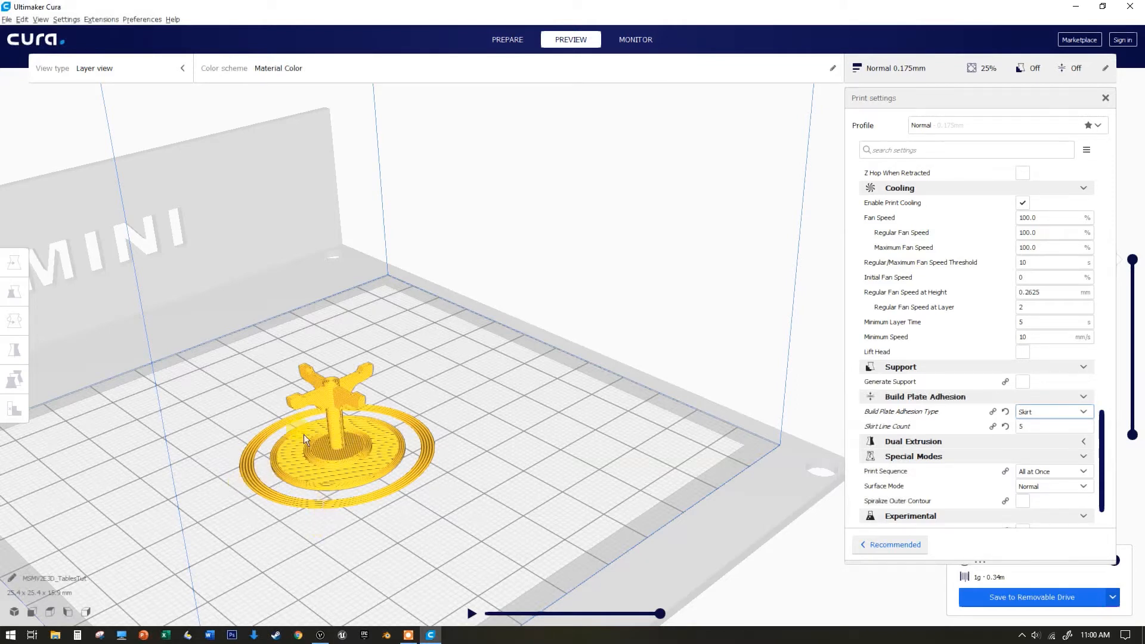
click(1040, 412)
click(1045, 443)
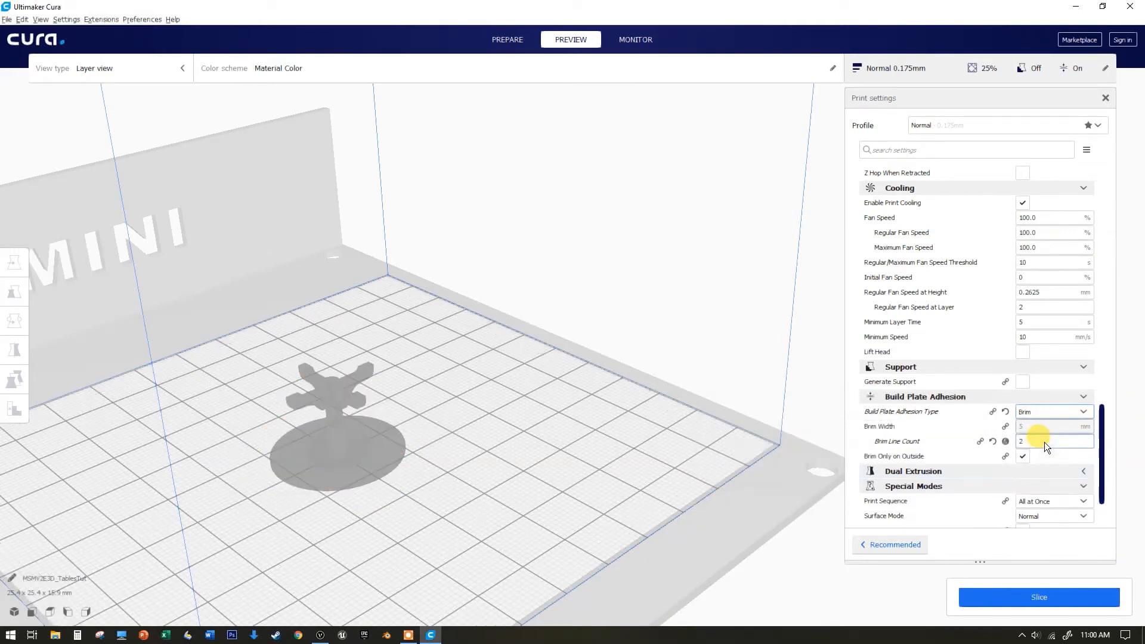
click(1027, 591)
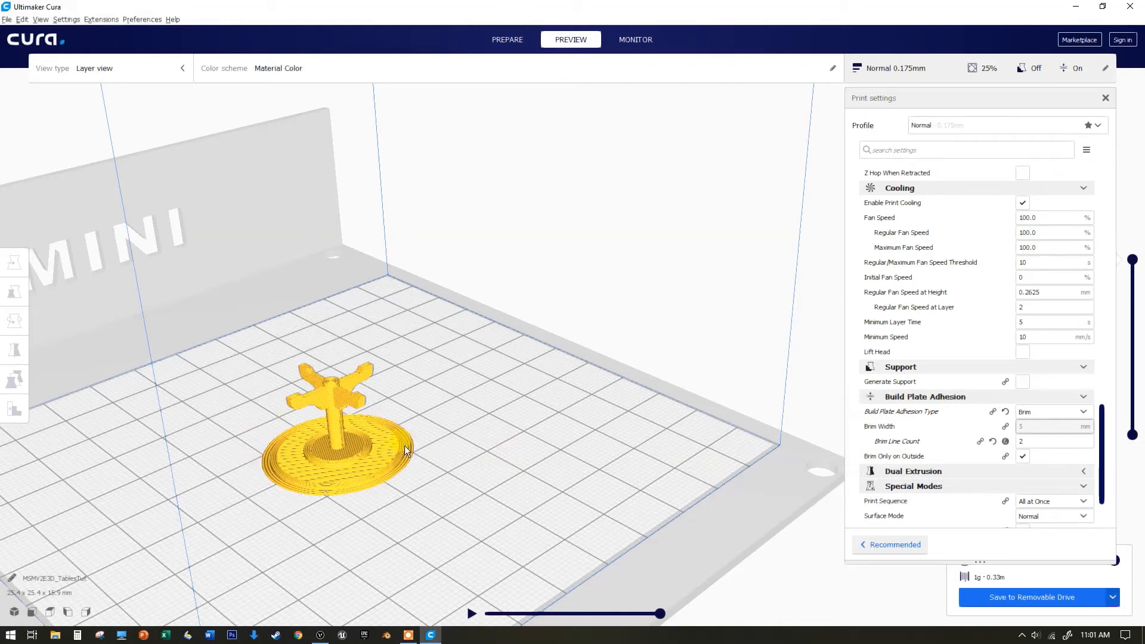
Set the build plate adhesion type back to Skirt and re-slice the model
click(1035, 414)
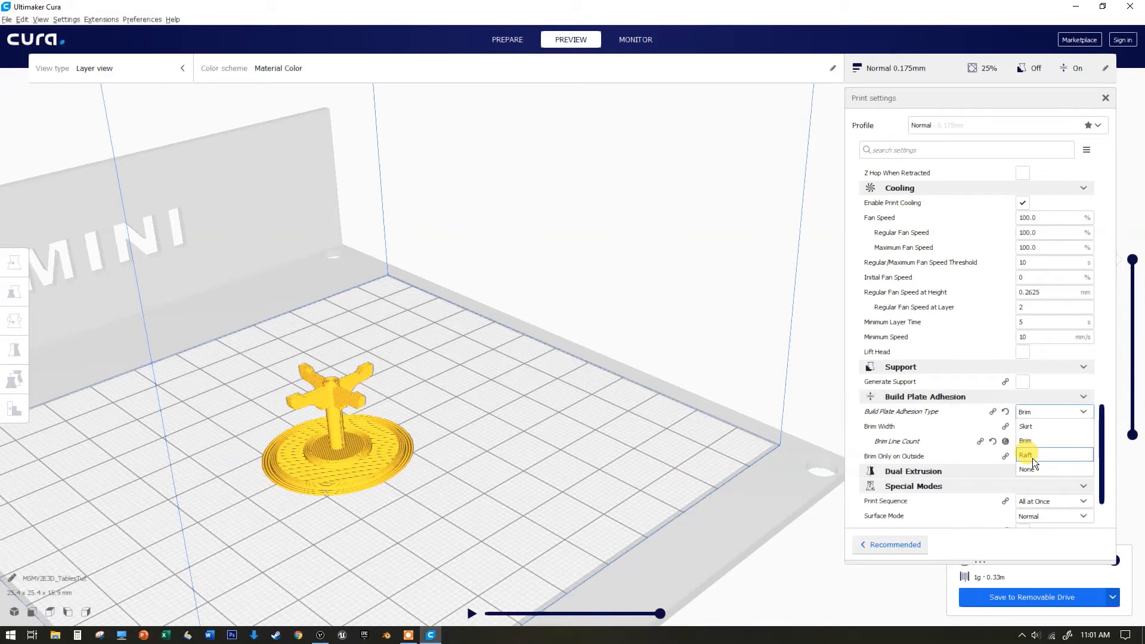
click(1043, 429)
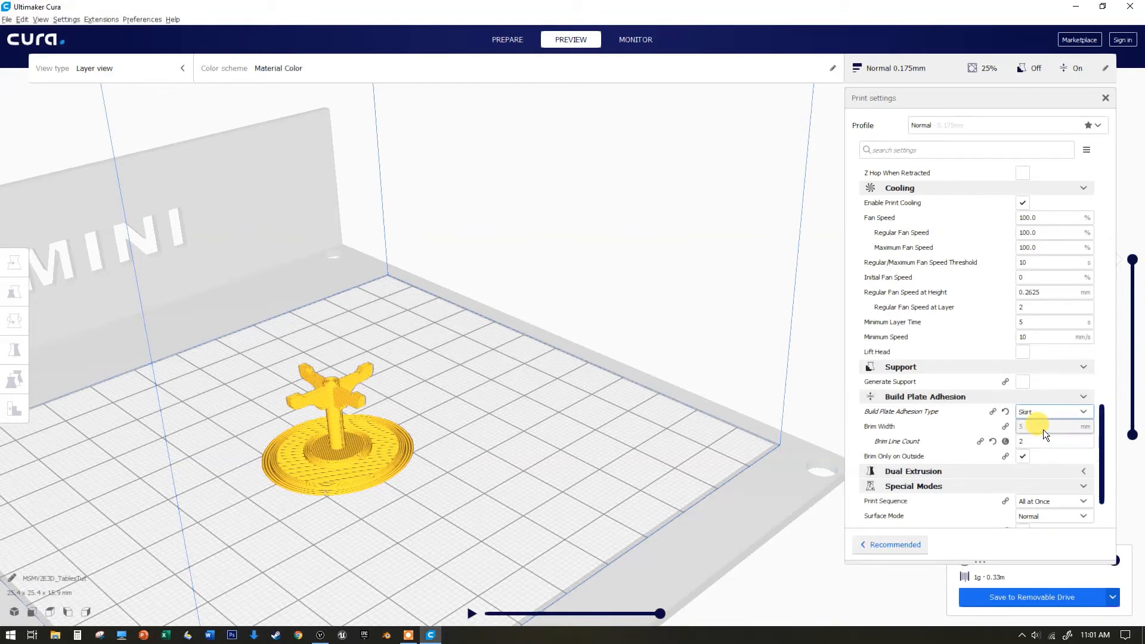
click(1012, 597)
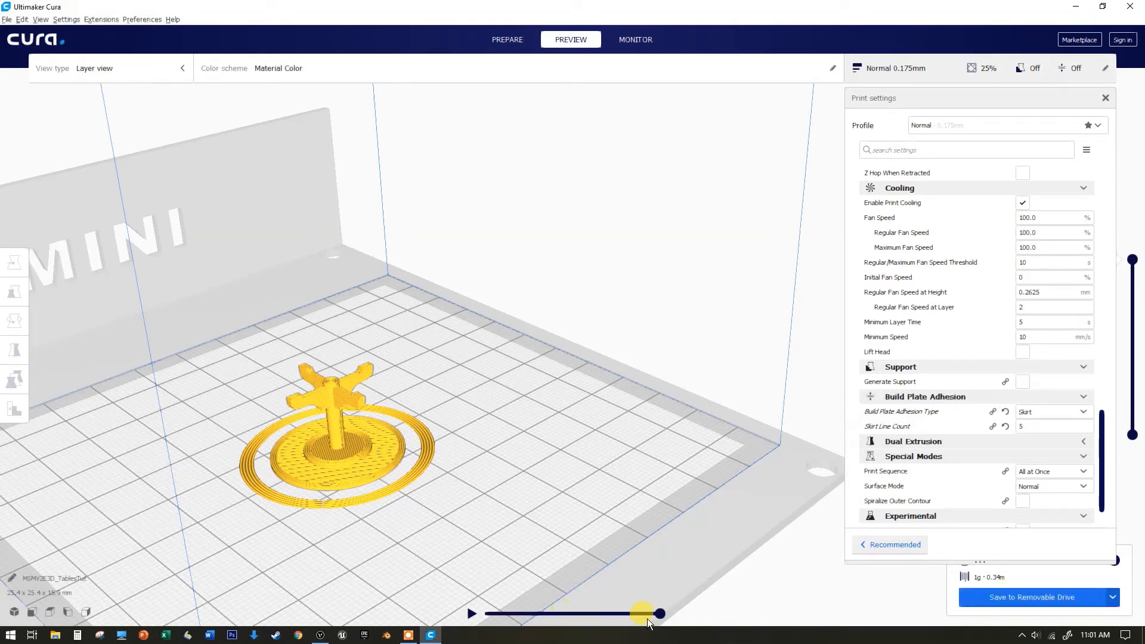
Step through the sliced layers and play the print simulation in the layer preview
mouse_move(654, 615)
mouse_down()
mouse_move(472, 618)
mouse_move(668, 613)
mouse_up()
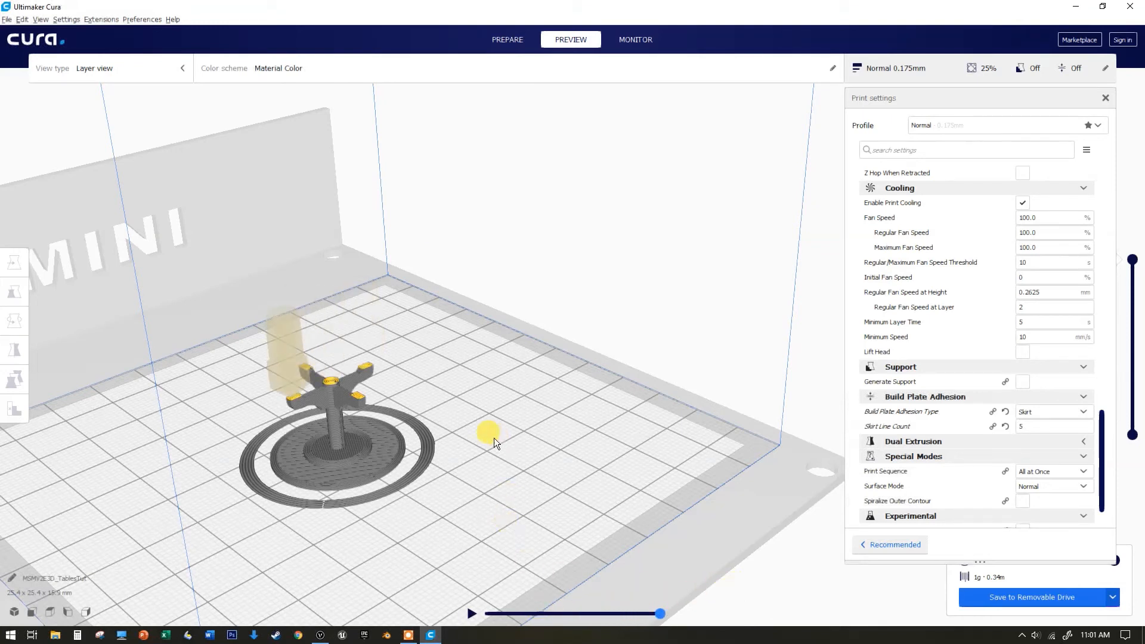
scroll(646, 531, down, 5)
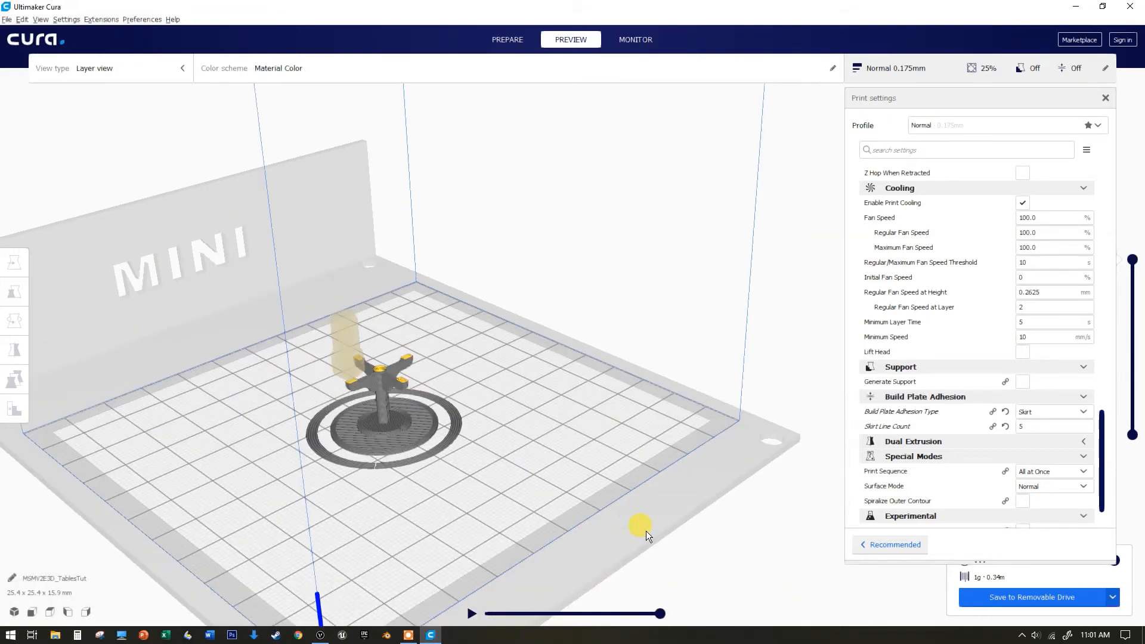
scroll(646, 530, up, 3)
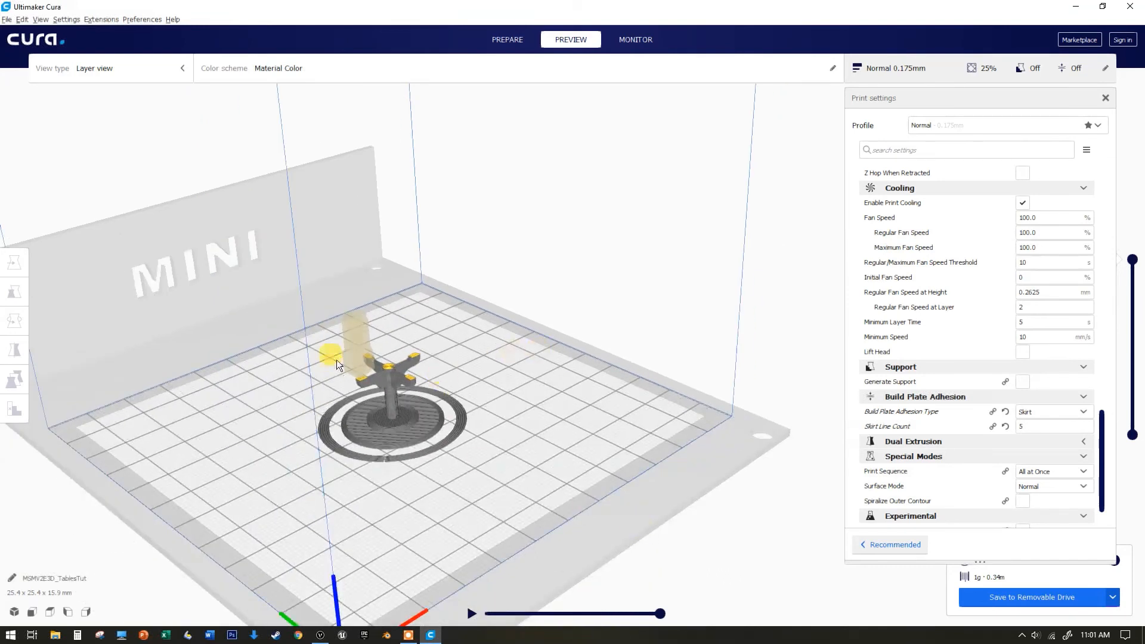
scroll(474, 472, up, 2)
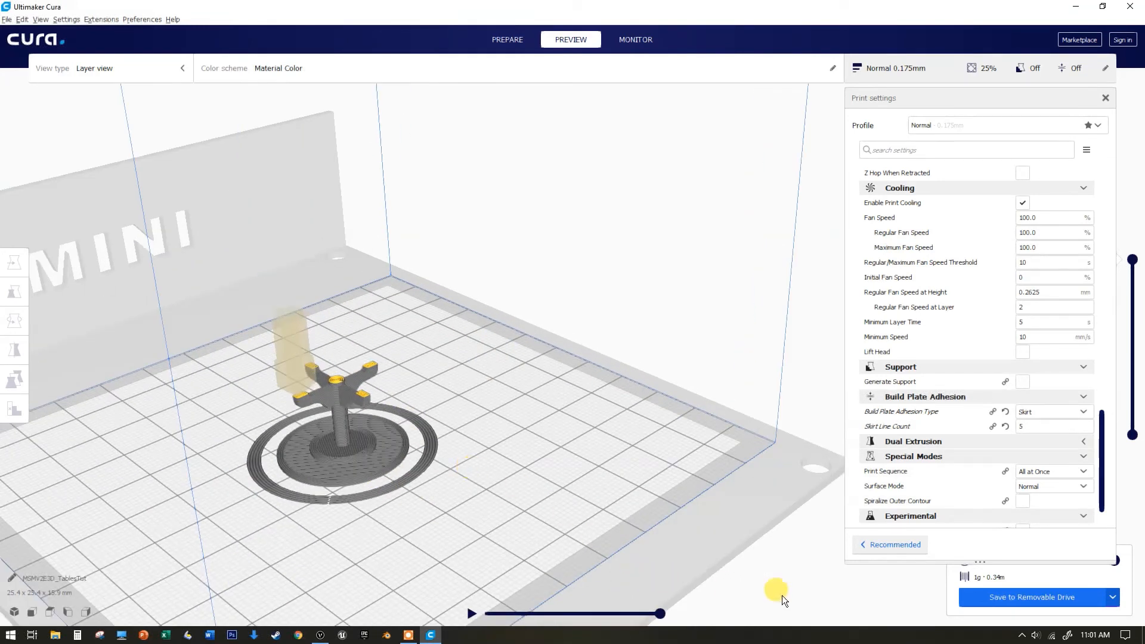
click(471, 613)
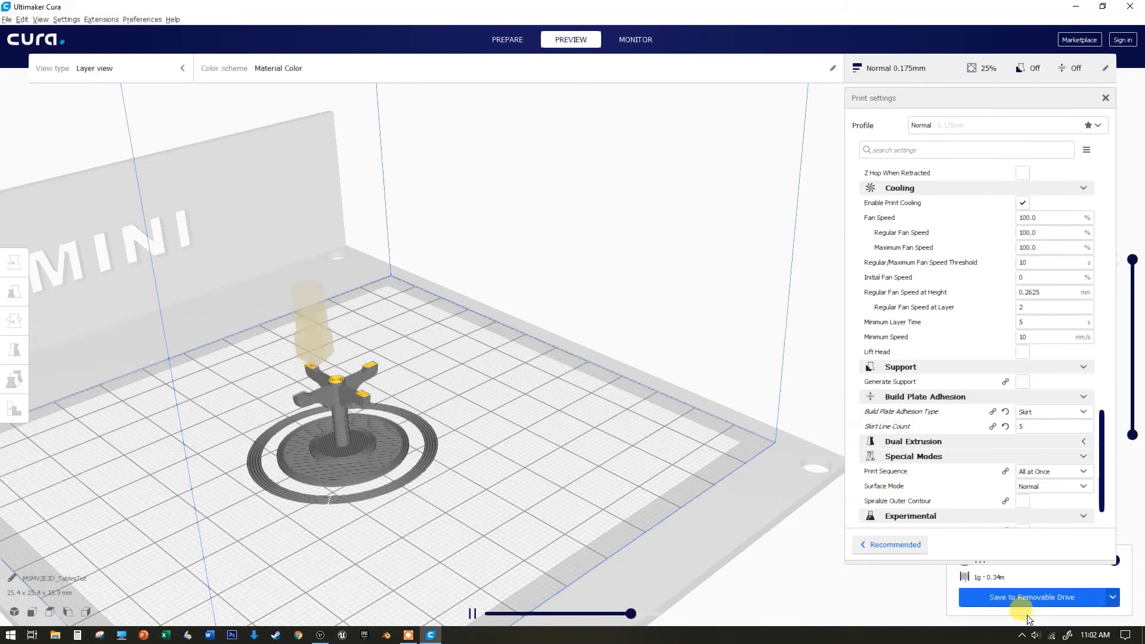
Save the sliced G-code file to the removable drive
click(1067, 601)
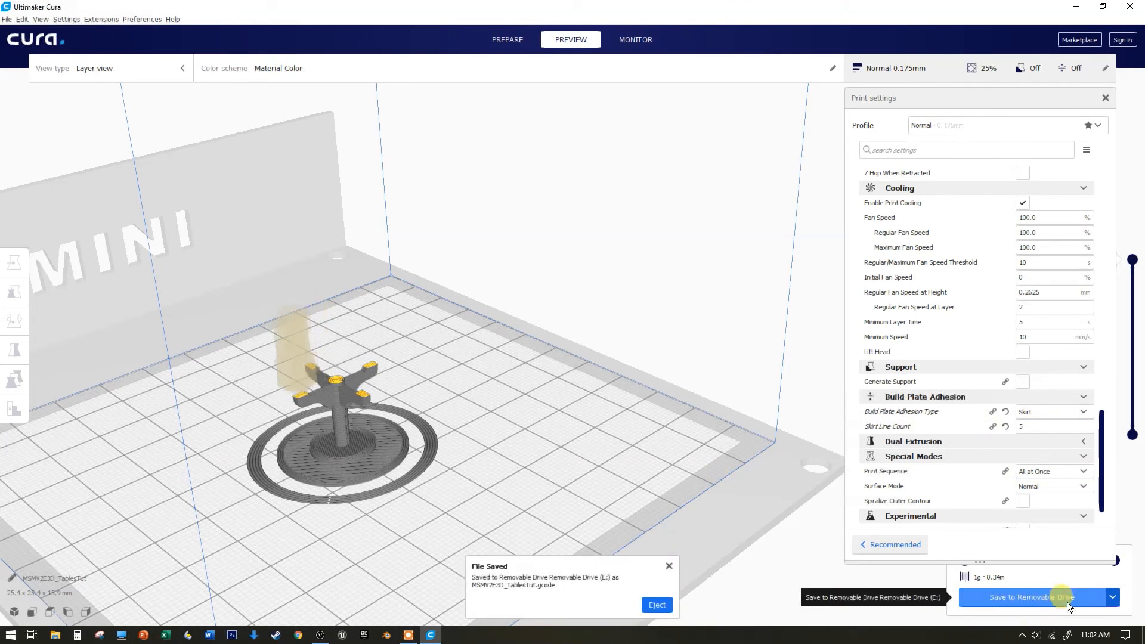